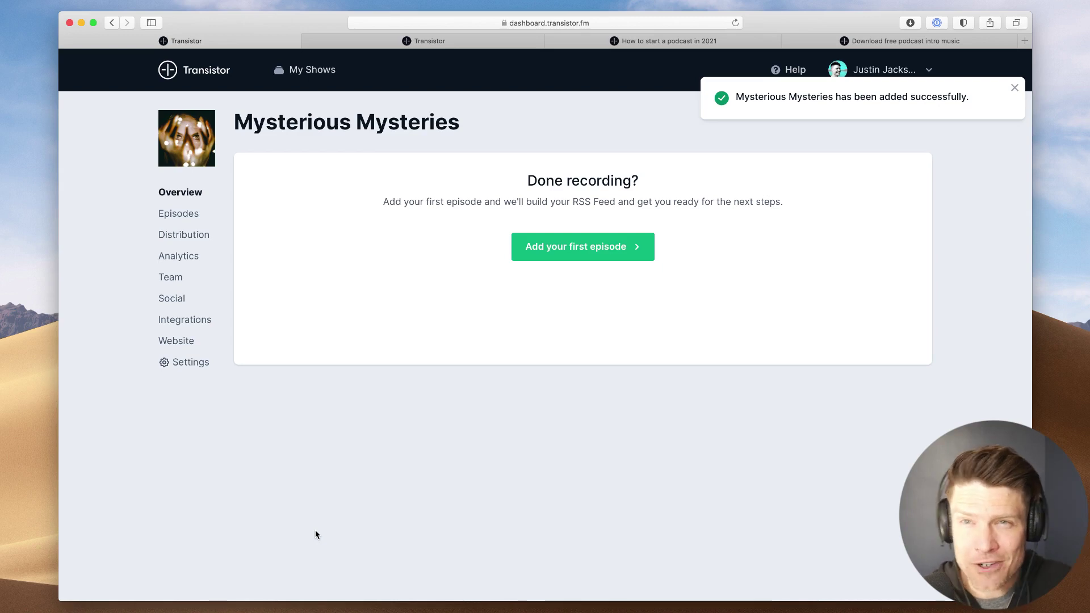
Add the first episode and upload the trailer audio file for it
click(606, 253)
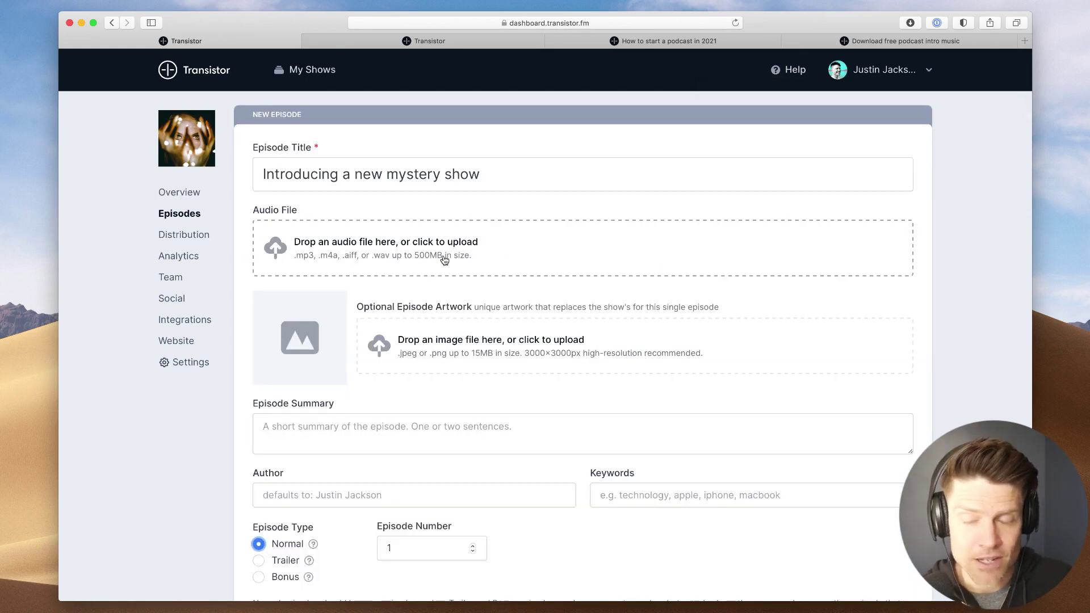
click(444, 258)
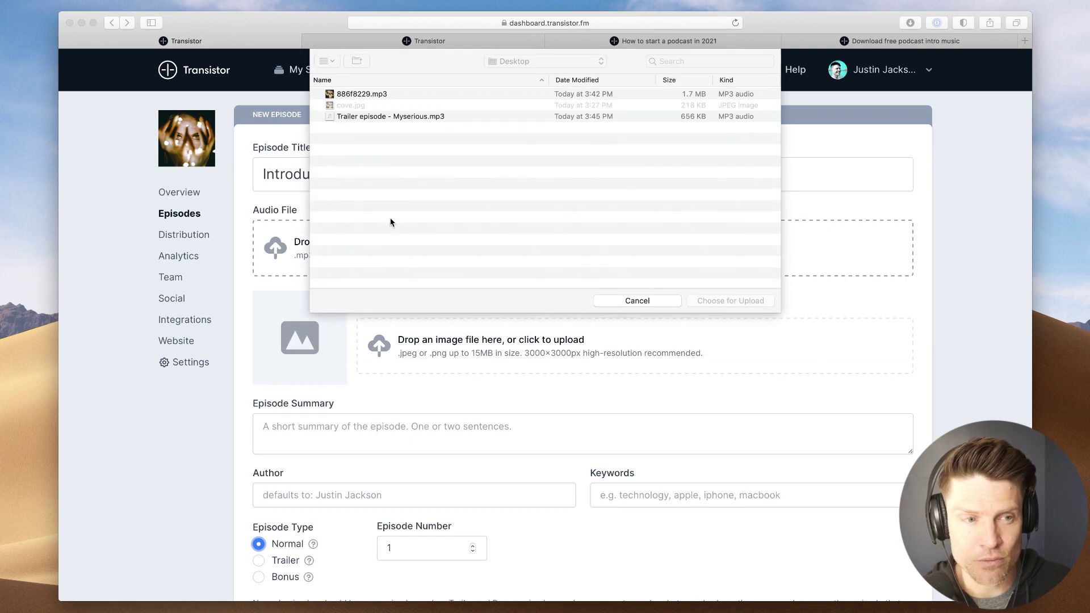
click(377, 117)
click(729, 301)
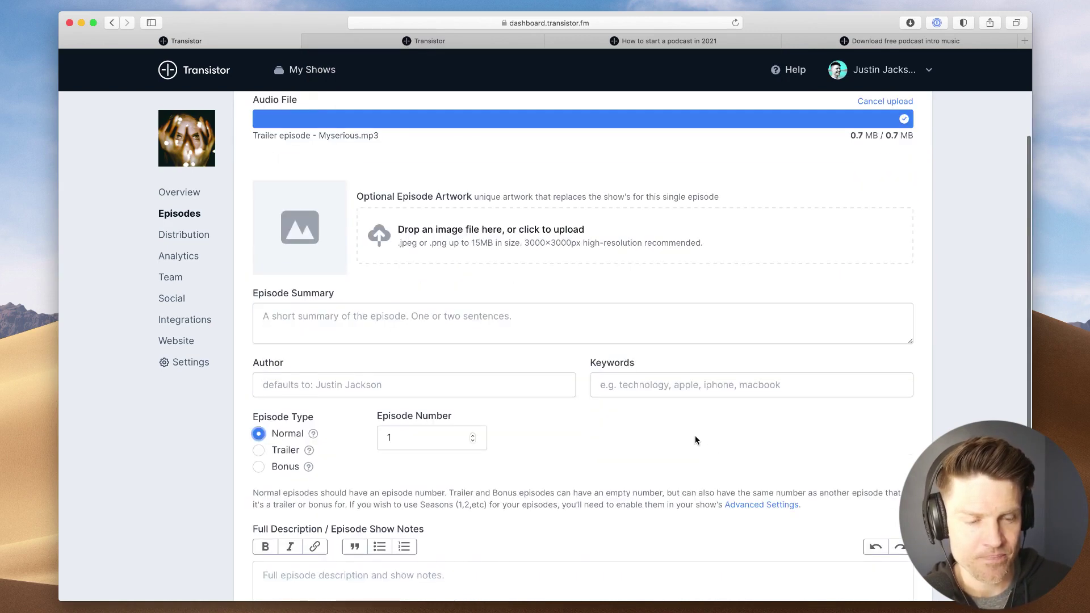
scroll(714, 446, down, 10)
Publish the episode right now and return to the episode list
click(328, 443)
click(324, 430)
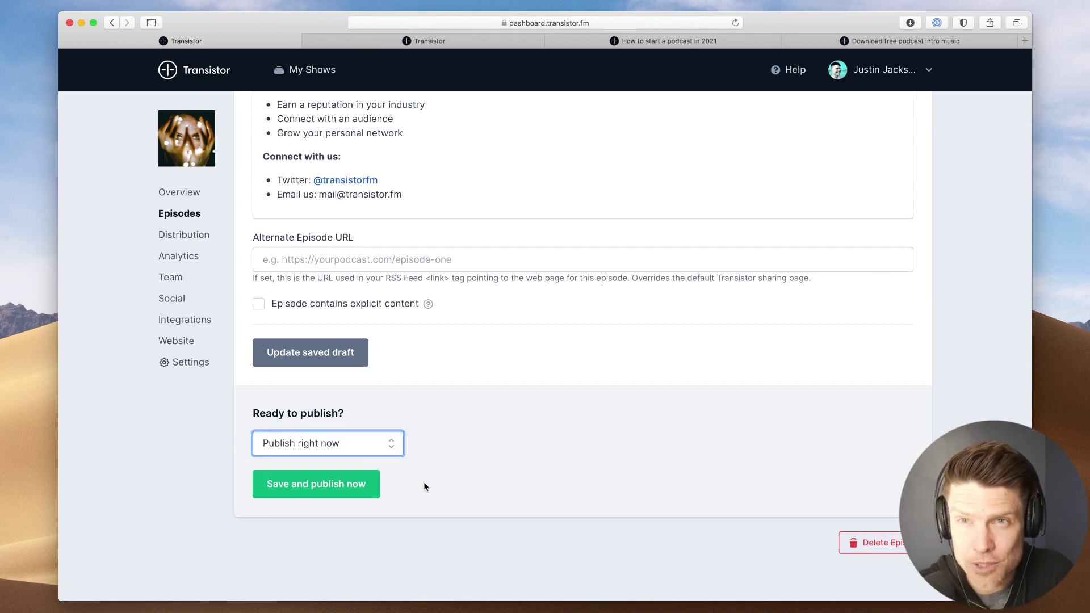
click(323, 483)
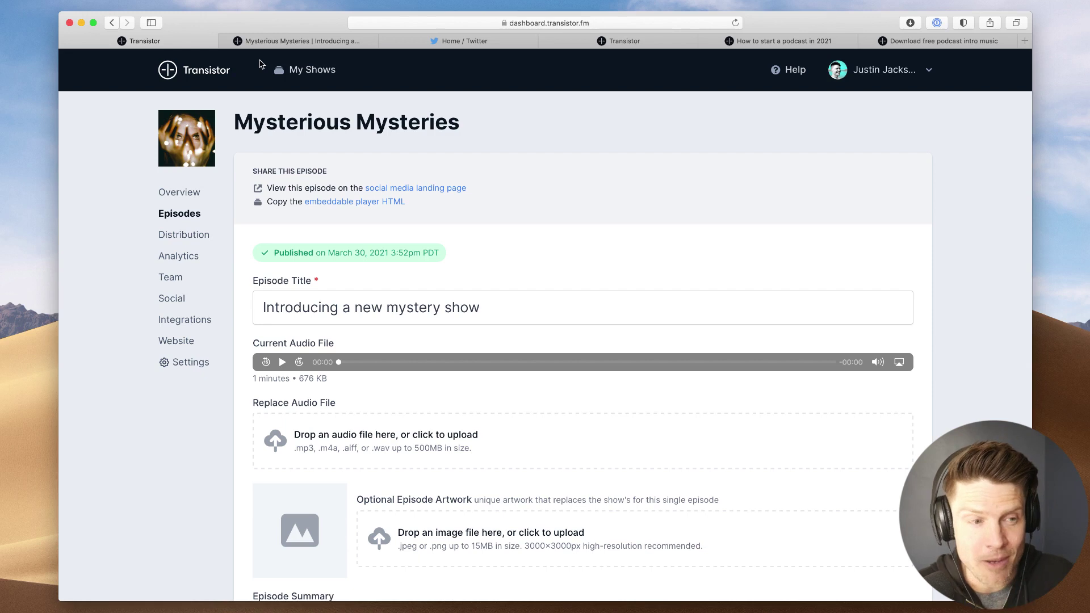
click(181, 213)
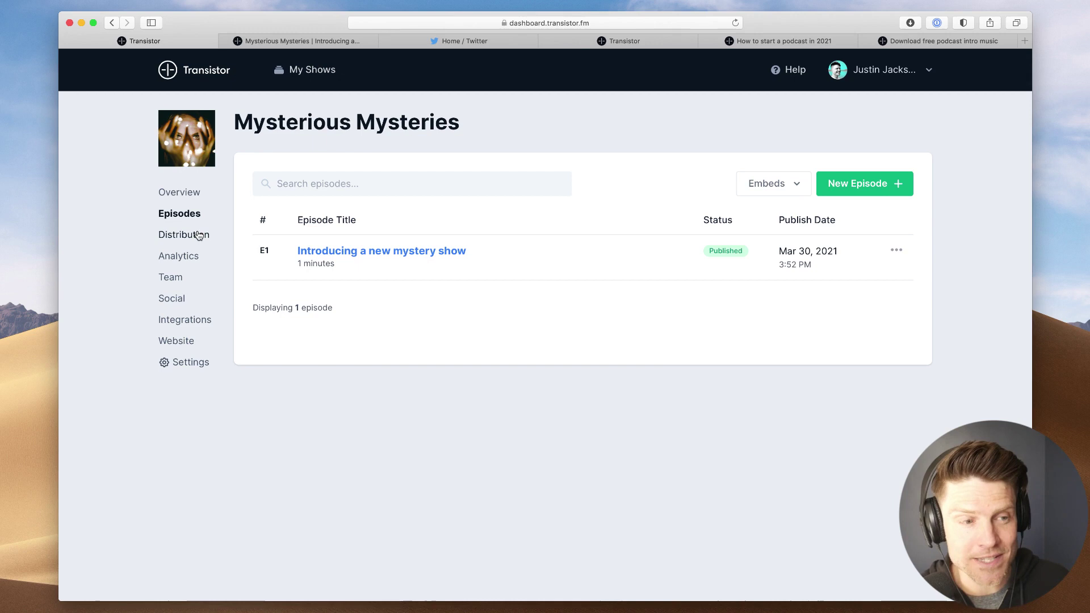
From the Distribution page, submit the show to Spotify so it reads Pending Approval
click(200, 237)
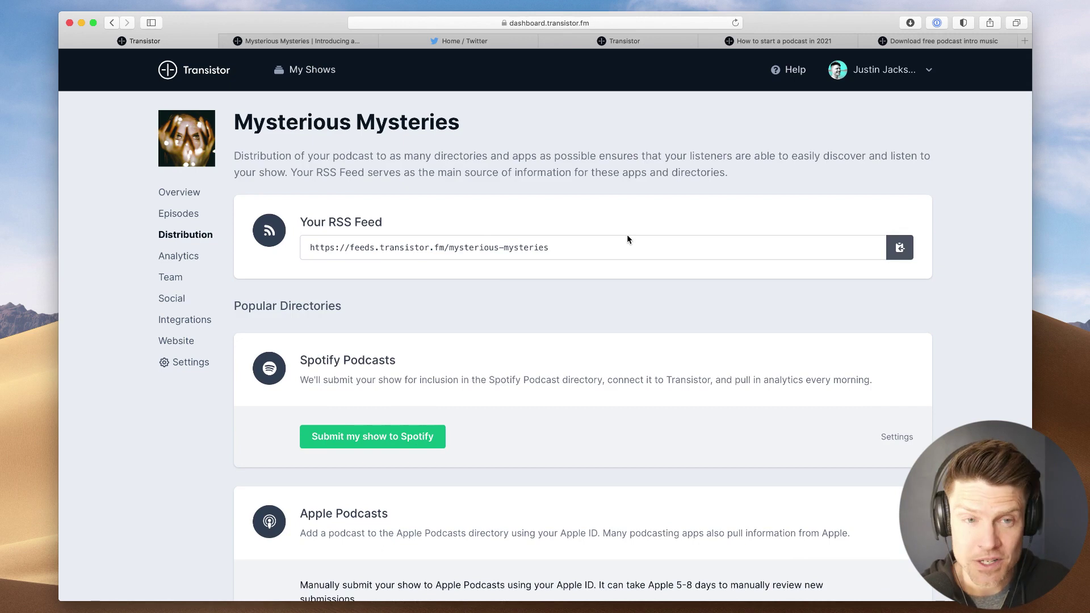
scroll(598, 311, down, 3)
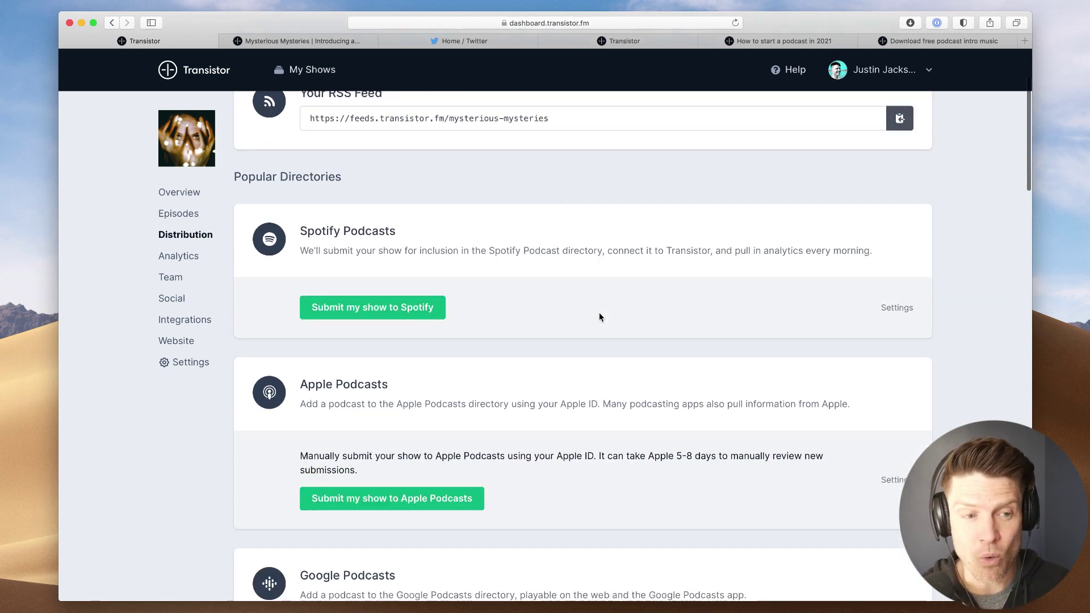
scroll(408, 318, up, 1)
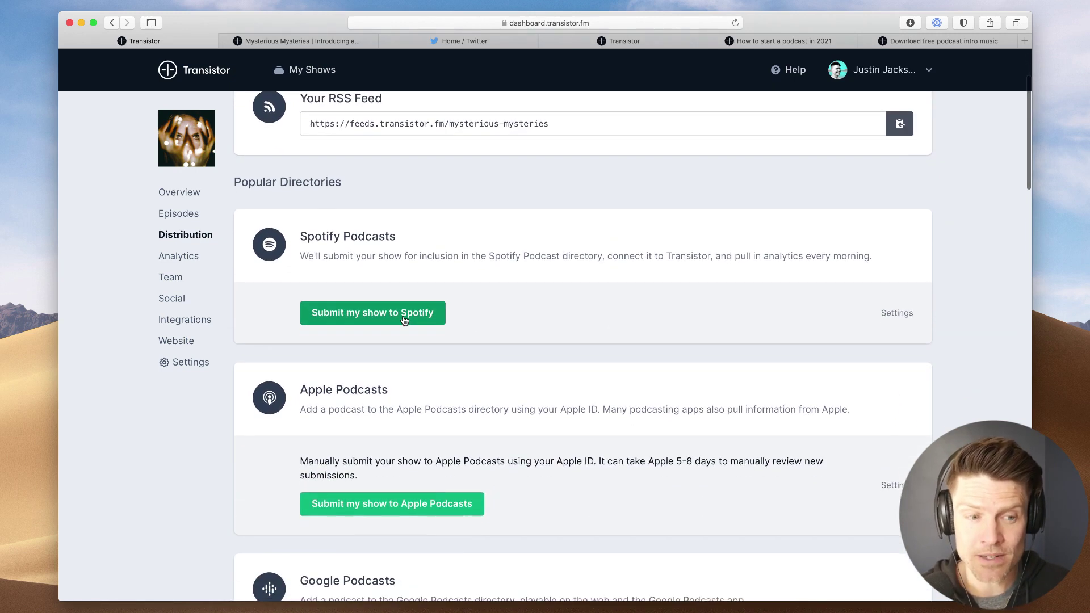
click(404, 314)
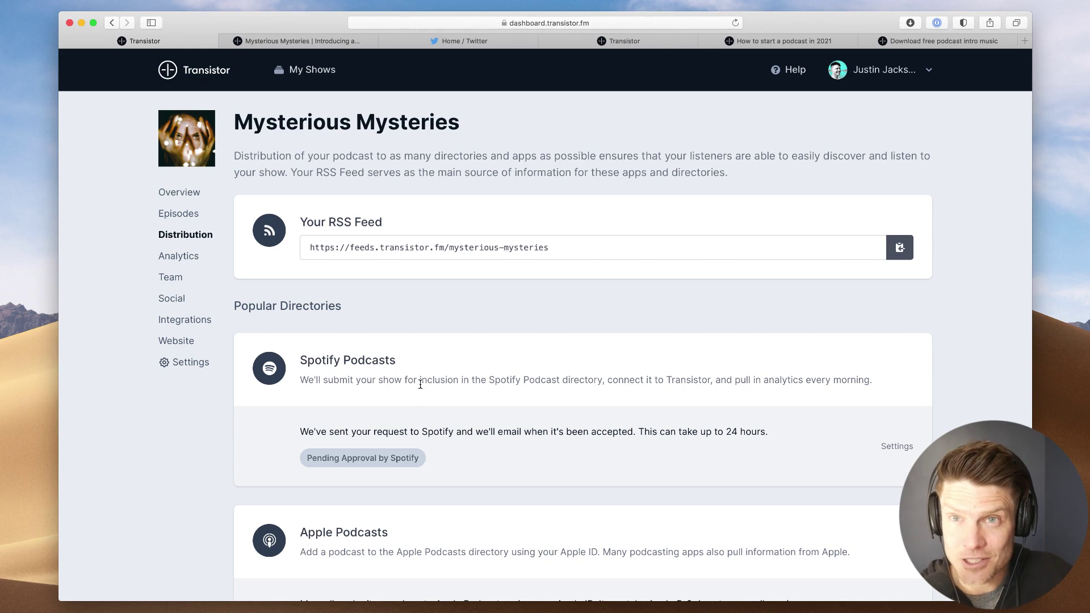
scroll(427, 383, down, 5)
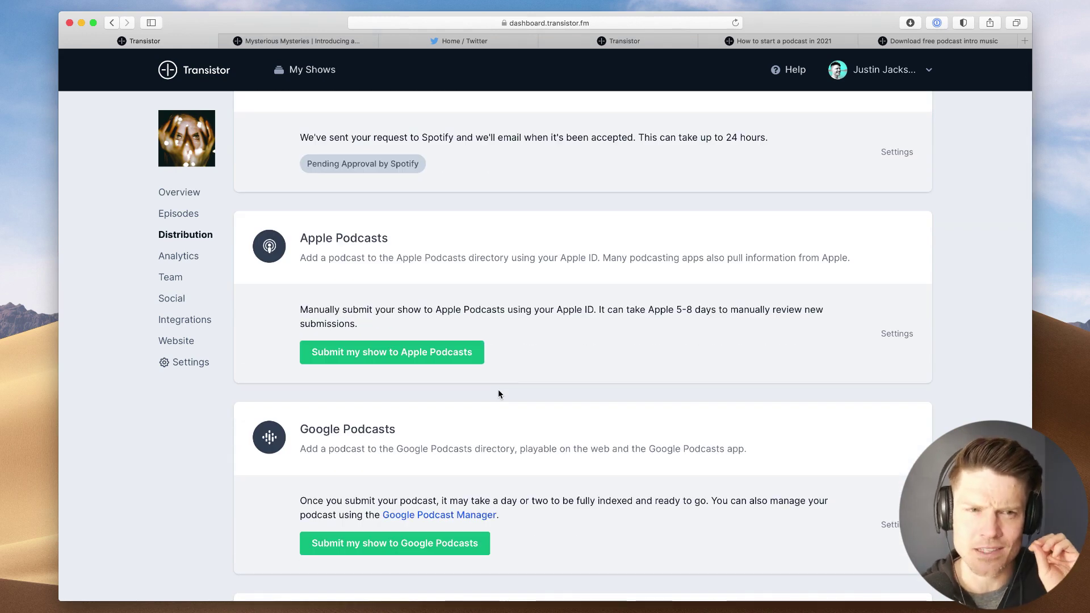
Submit the Mysterious Mysteries feed to Apple Podcasts, validating it before sending for review
click(405, 358)
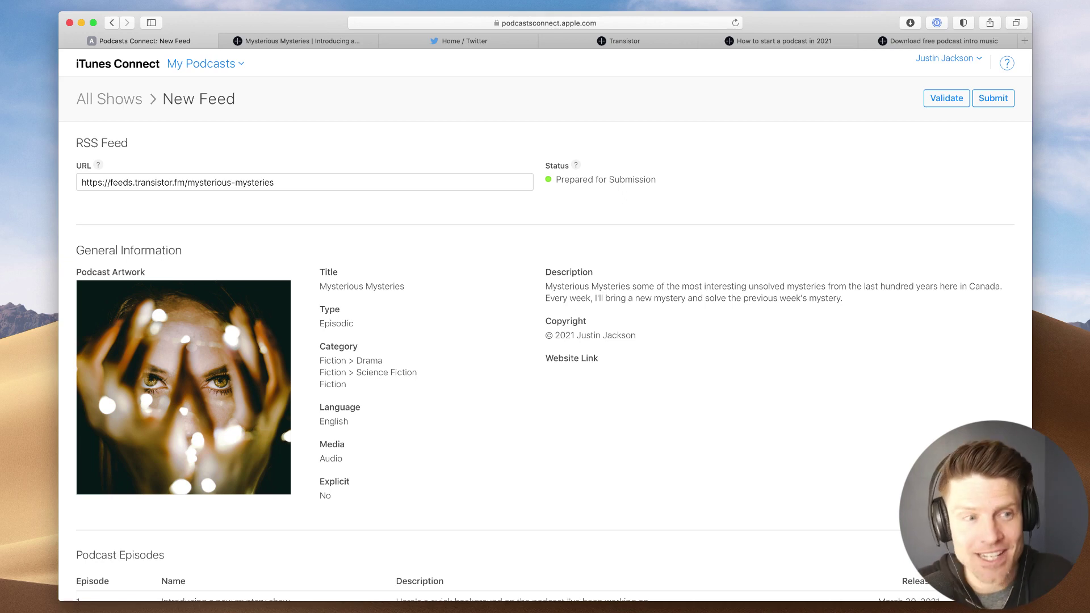
scroll(170, 144, up, 1)
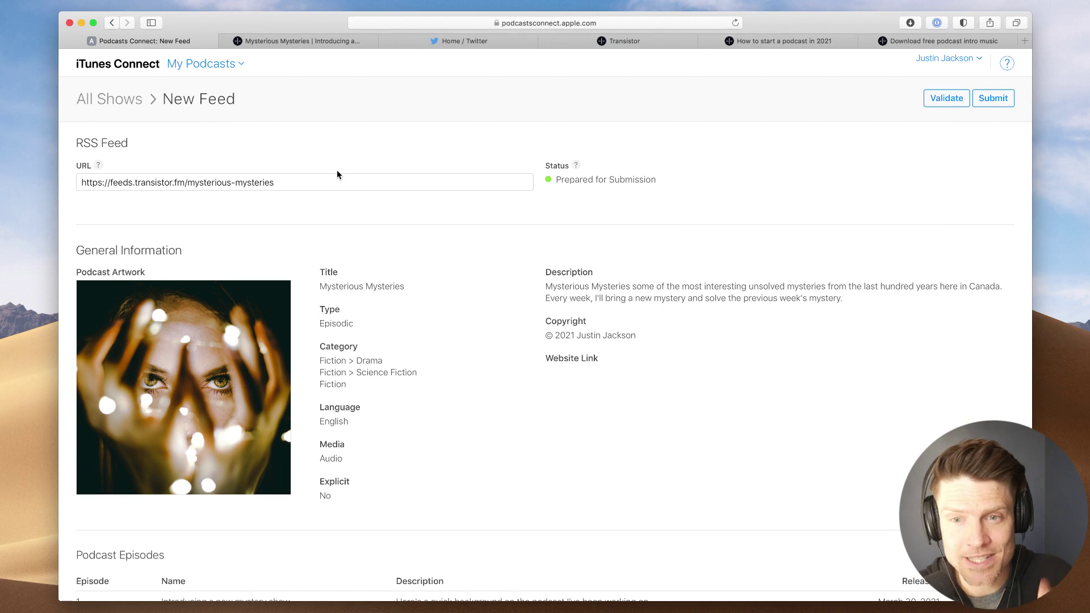
click(946, 98)
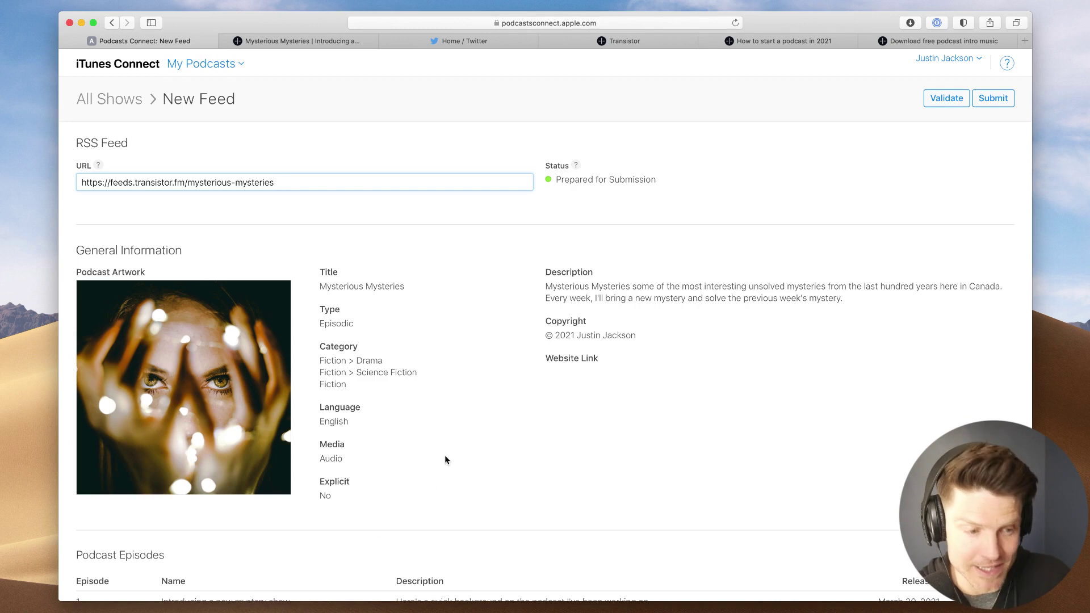
click(991, 101)
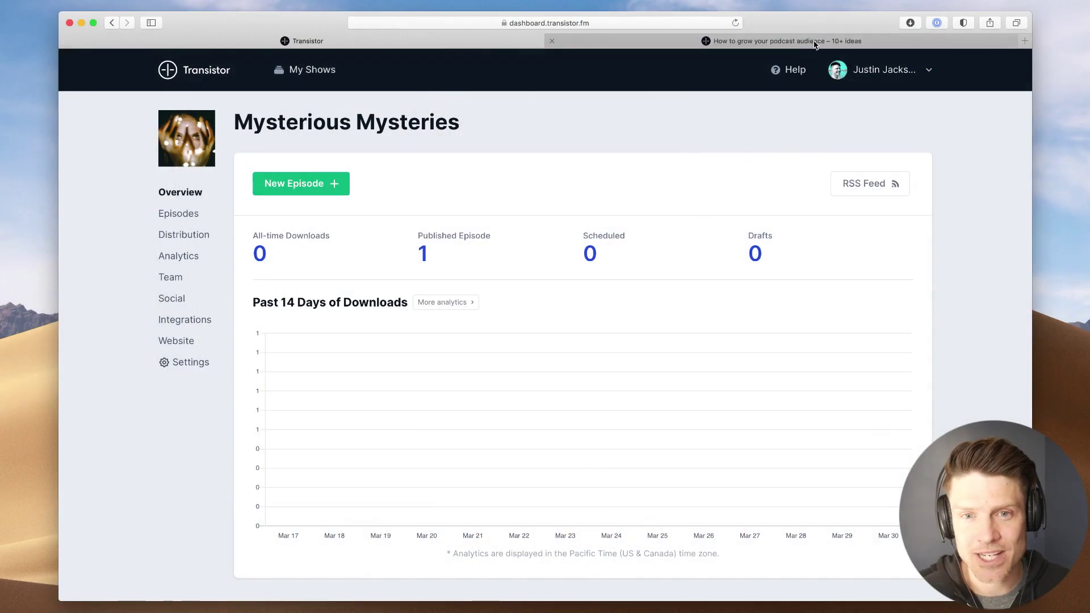
Switch to the transistor.fm homepage tab and start a support chat from the chat bubble
click(815, 41)
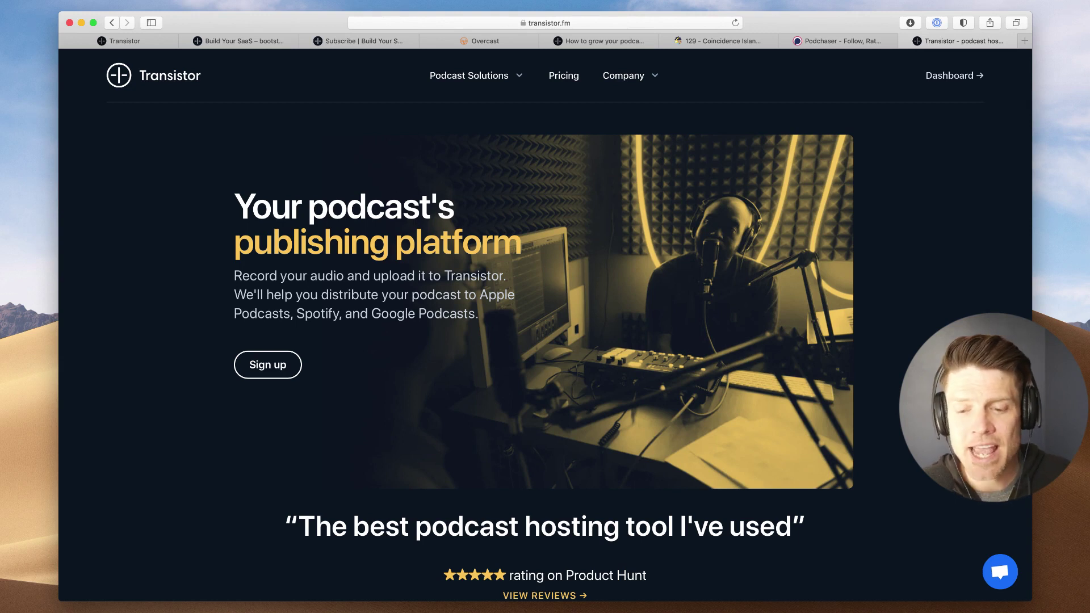
click(1000, 572)
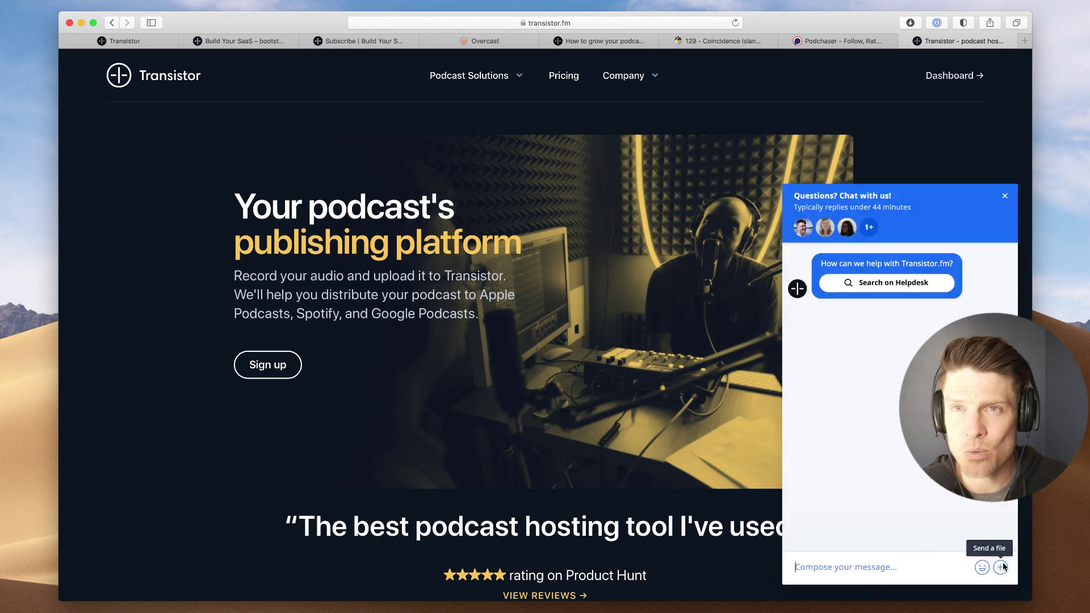